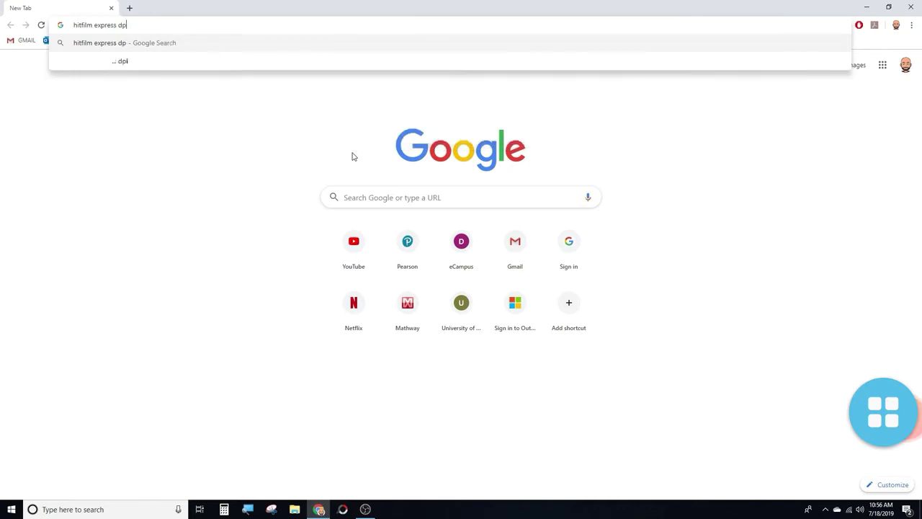
Search Google for 'hitfilm express download', open the fxhome.com HitFilm Express page, and request the free download
text(ownlo)
key(Return)
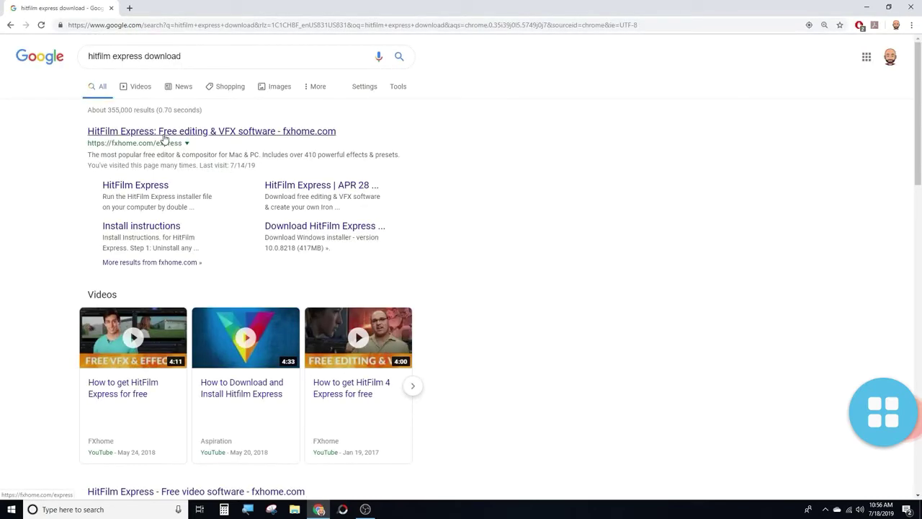
click(164, 136)
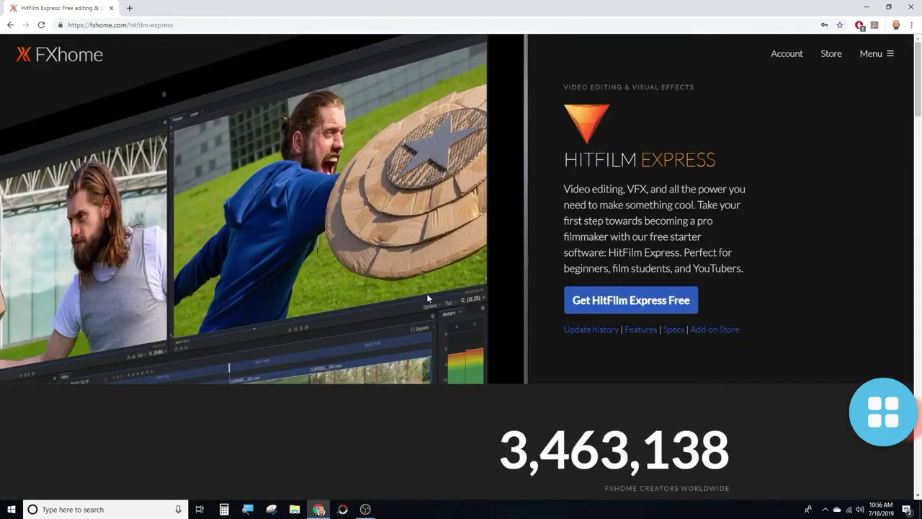
click(645, 308)
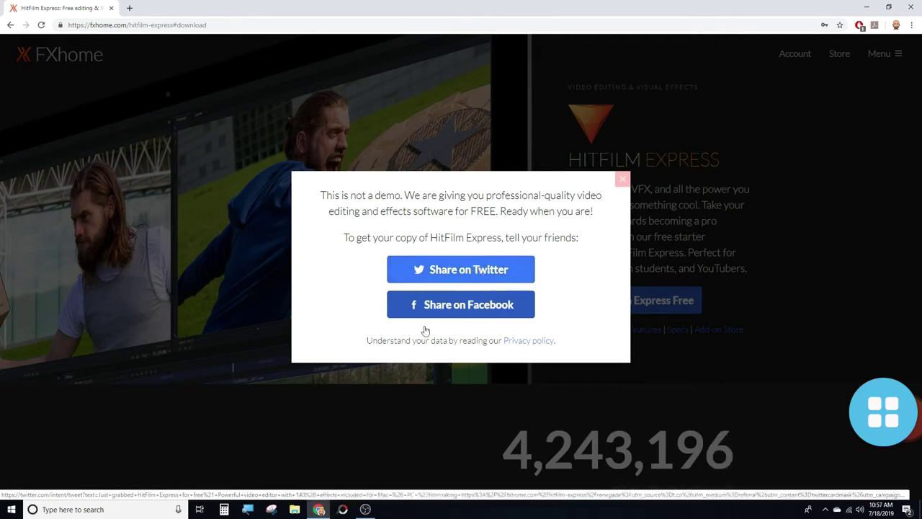
Choose Share on Twitter to unlock the download and start on the Twitter login fields
click(463, 271)
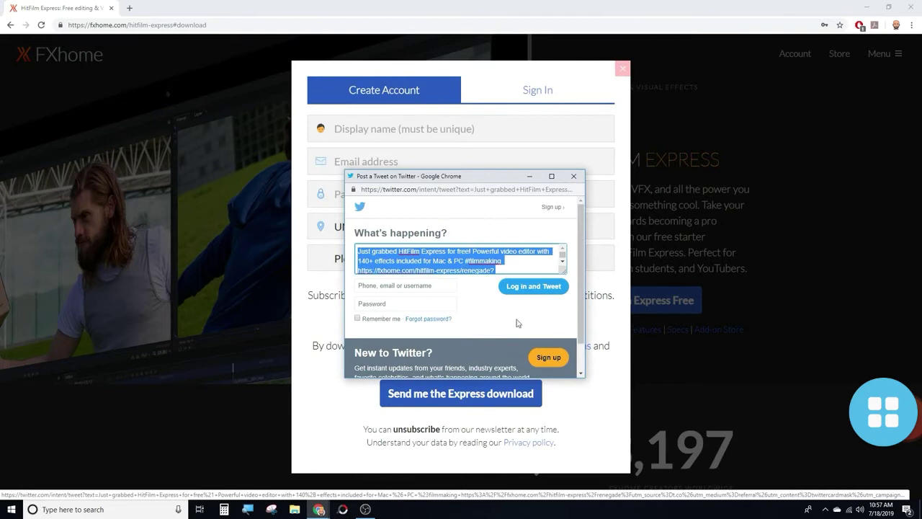
click(424, 287)
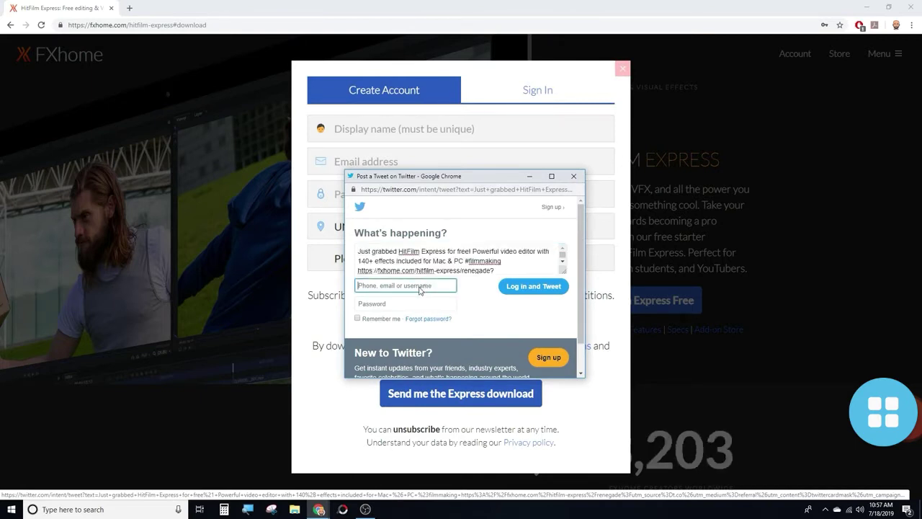
Log in to Twitter with the saved details, post the HitFilm Express share tweet, then switch to FXhome Sign In
click(396, 319)
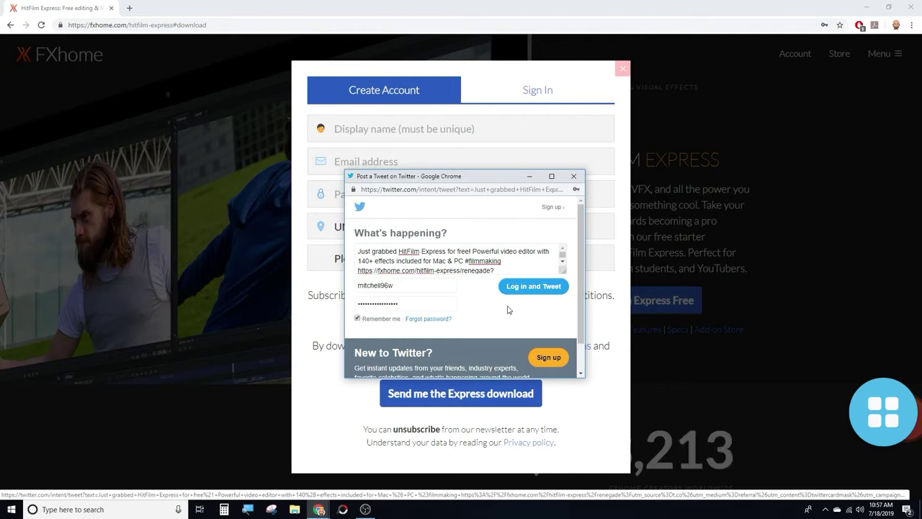
click(536, 290)
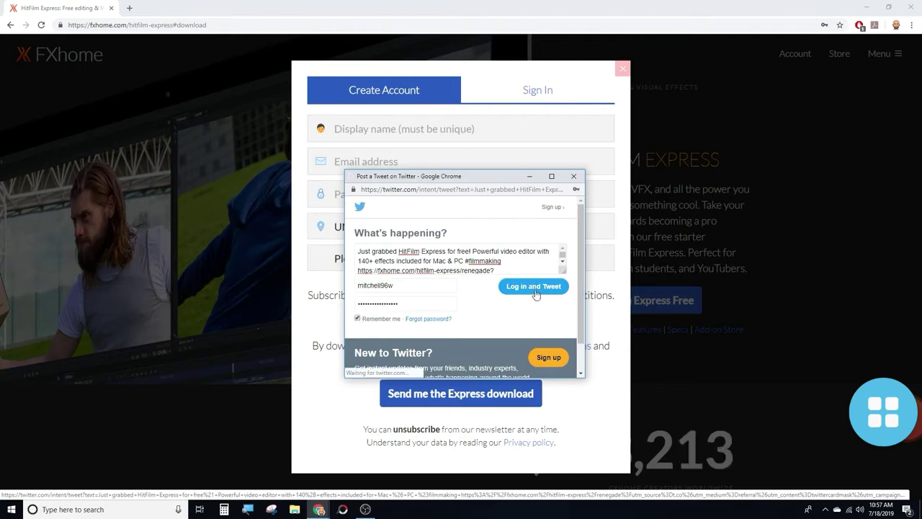
text(4646)
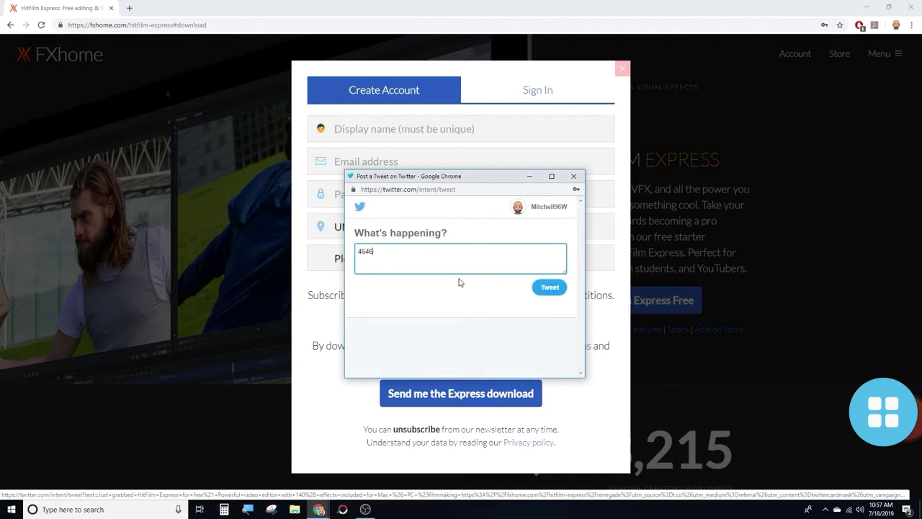
click(545, 287)
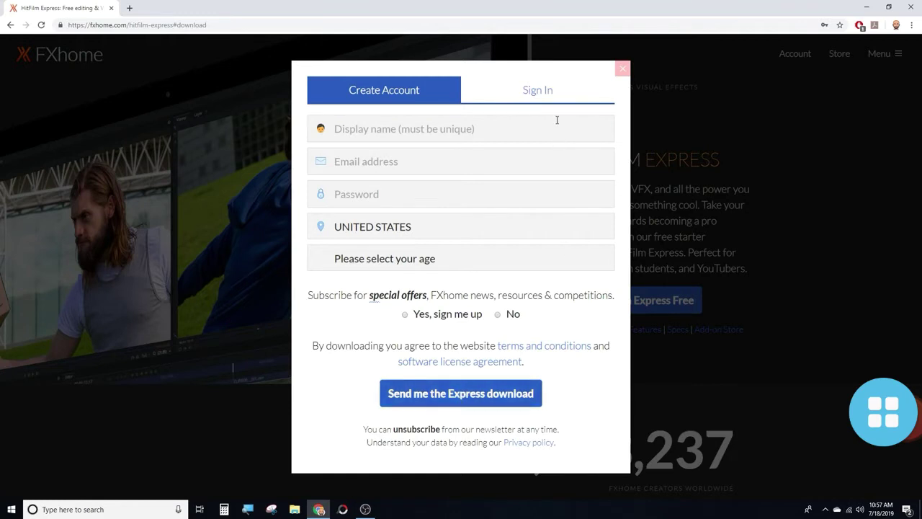
click(526, 96)
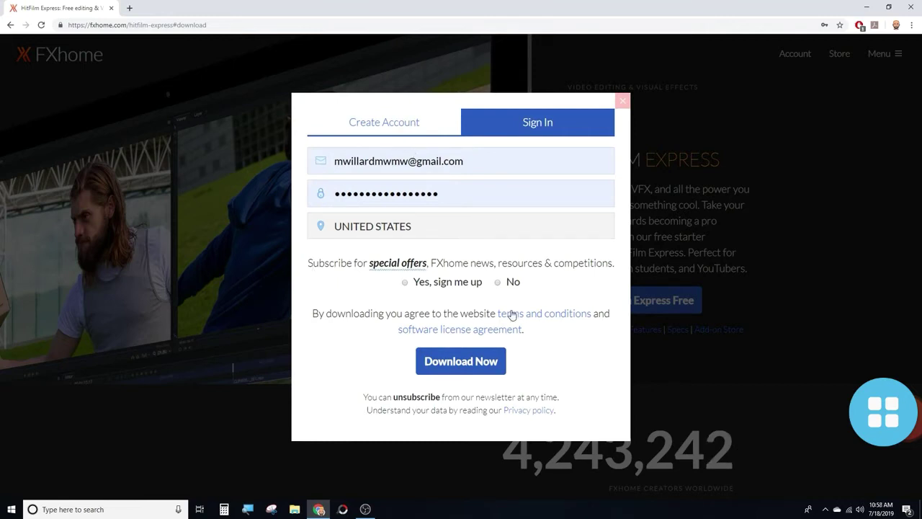
Sign in to FXhome declining the newsletter, then download the Windows .msi installer
click(498, 284)
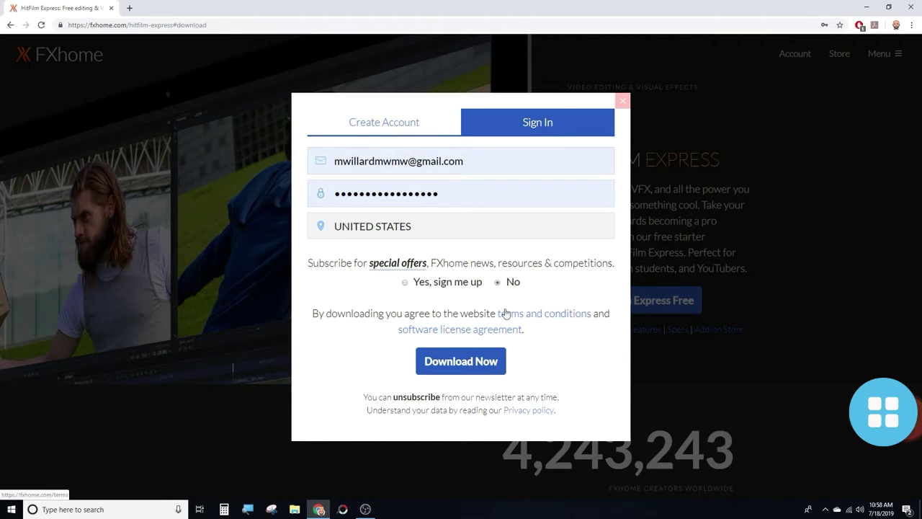
click(493, 367)
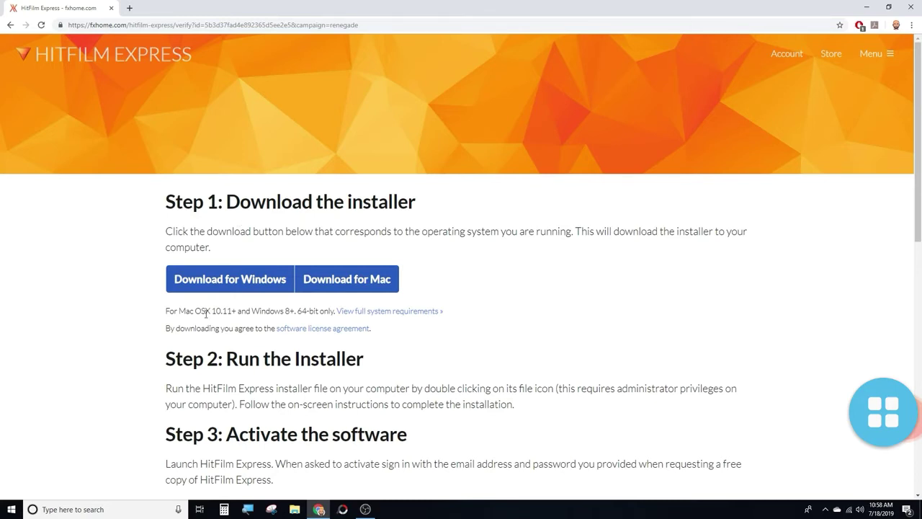
click(235, 281)
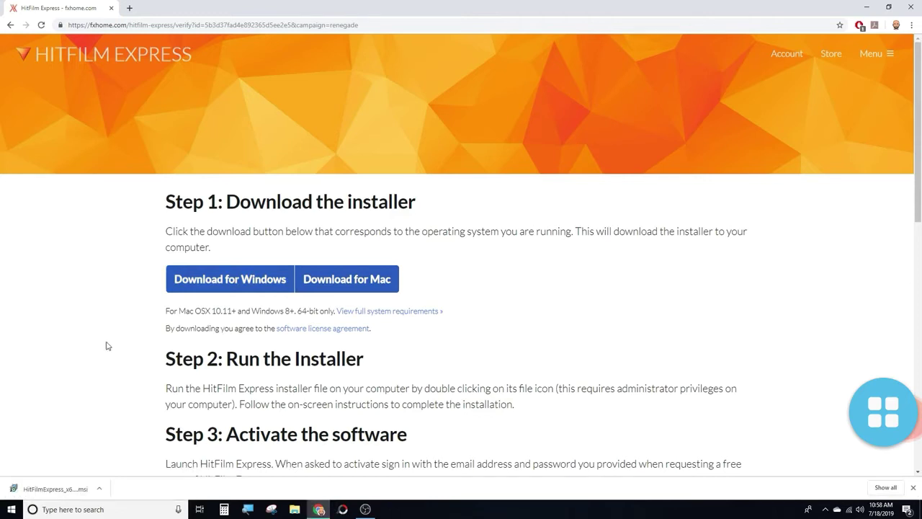
Run the downloaded .msi installer and move past the setup welcome page
click(65, 489)
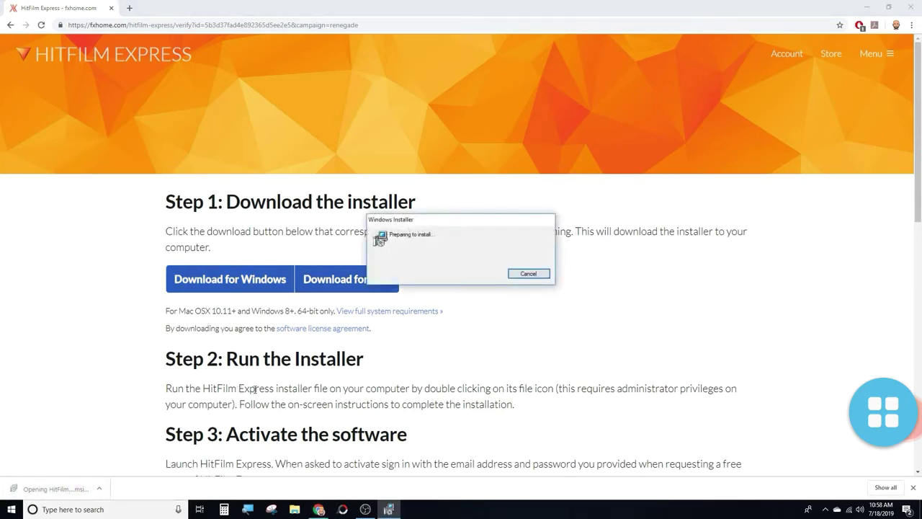
click(510, 330)
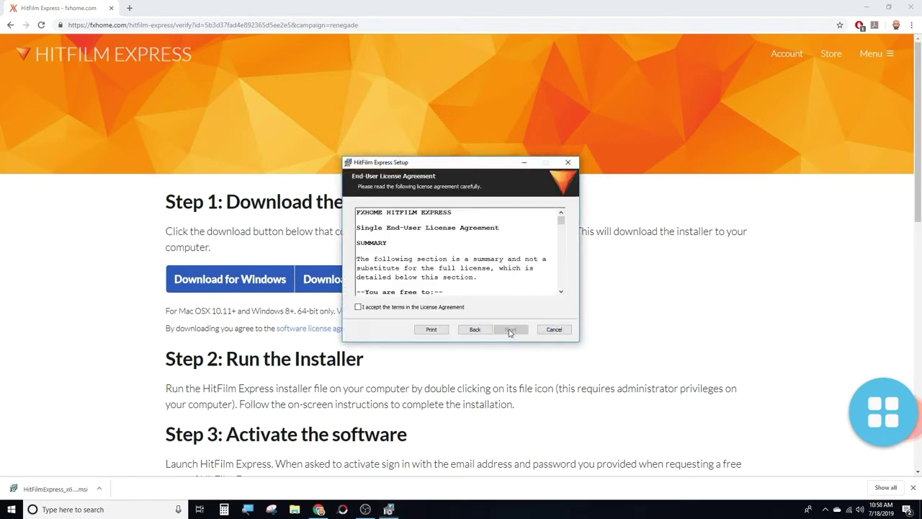
Accept the licence terms, install HitFilm Express with the Complete setup type, finish, and close Chrome
click(363, 309)
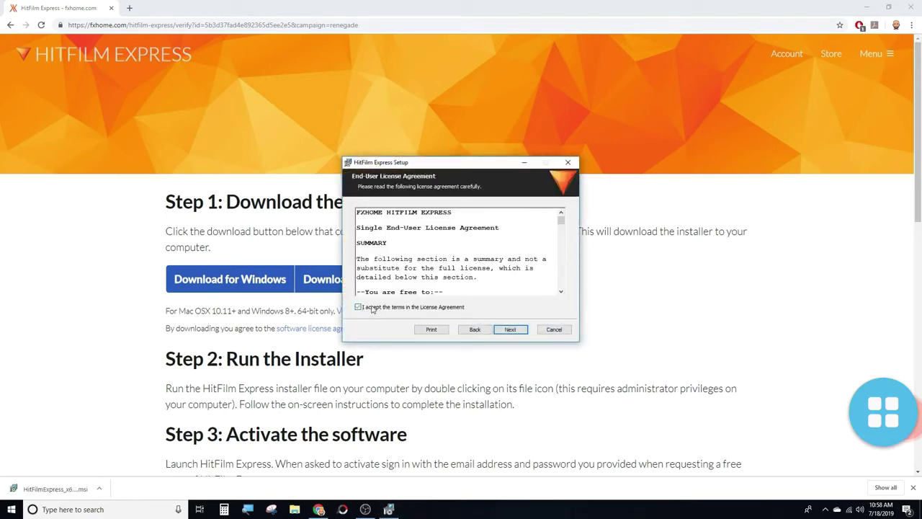
click(511, 331)
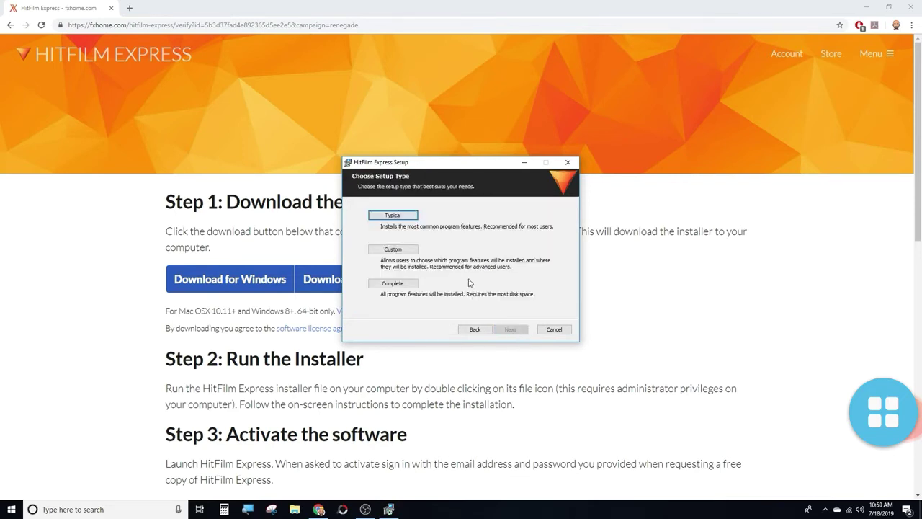
click(398, 283)
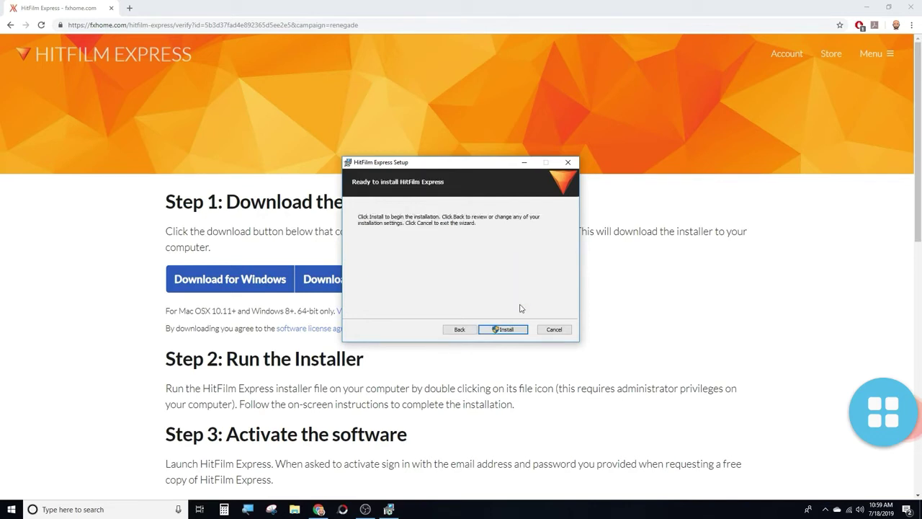
click(512, 330)
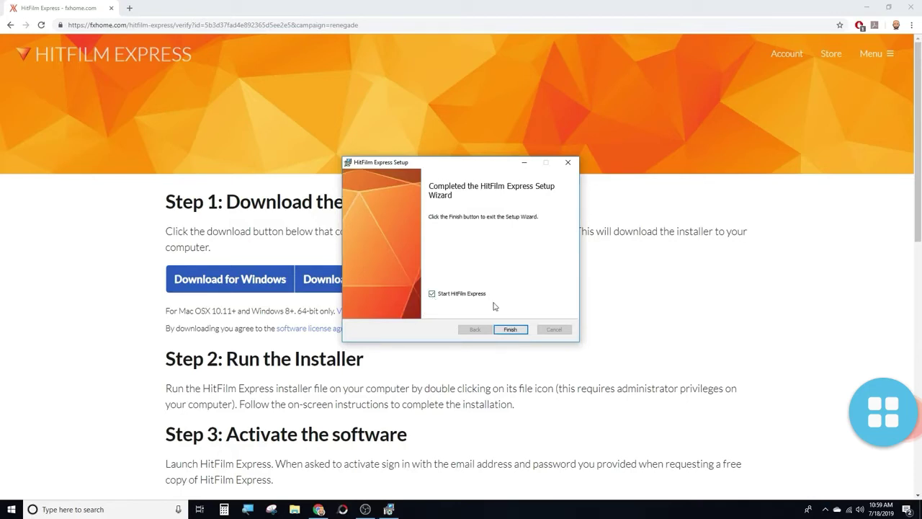
click(510, 330)
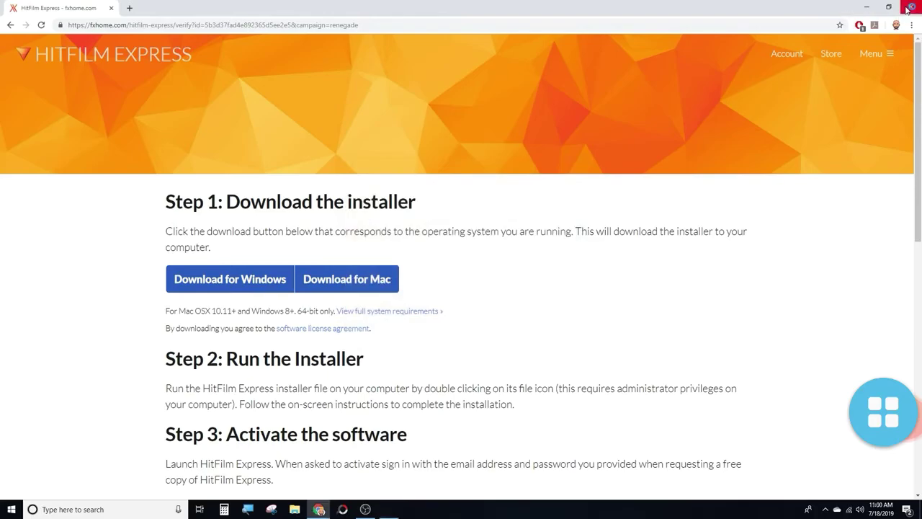
click(866, 7)
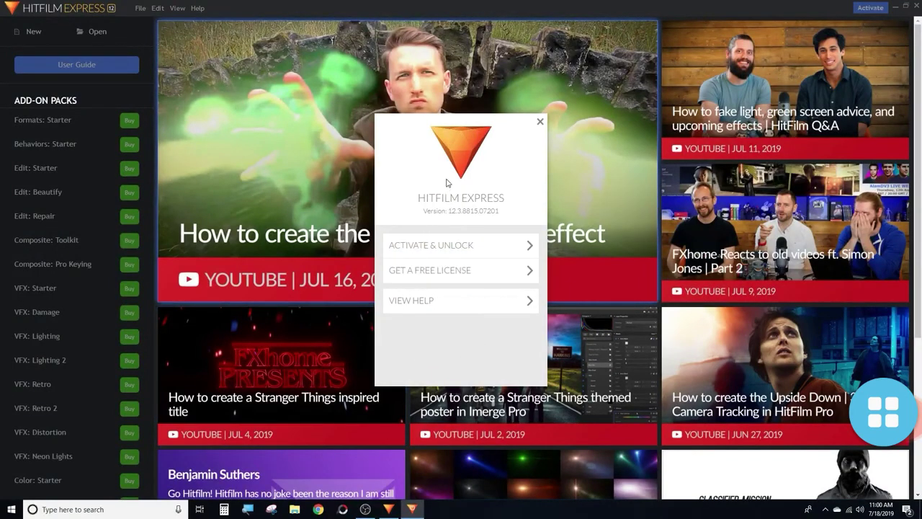
Activate & Unlock with the FXhome account e-mail and password, deactivating the old Mac to free a licence
click(448, 250)
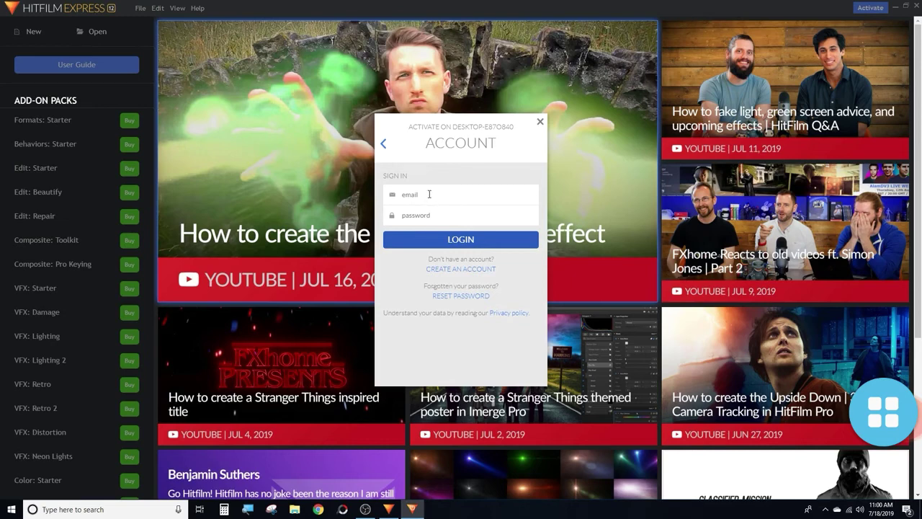
click(428, 194)
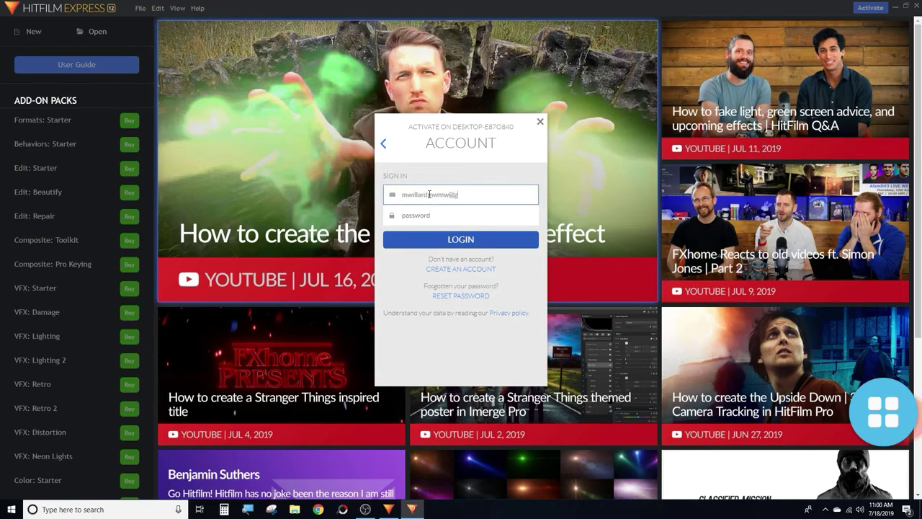
key(Tab)
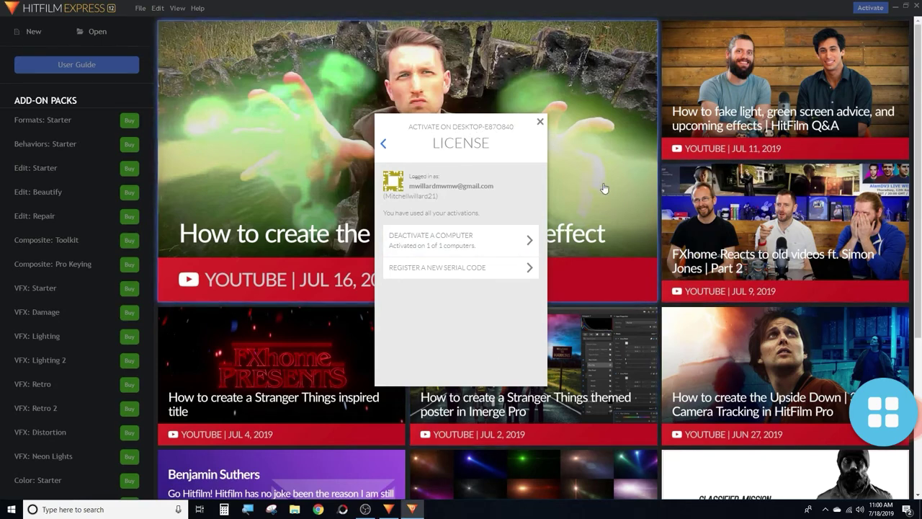
click(444, 246)
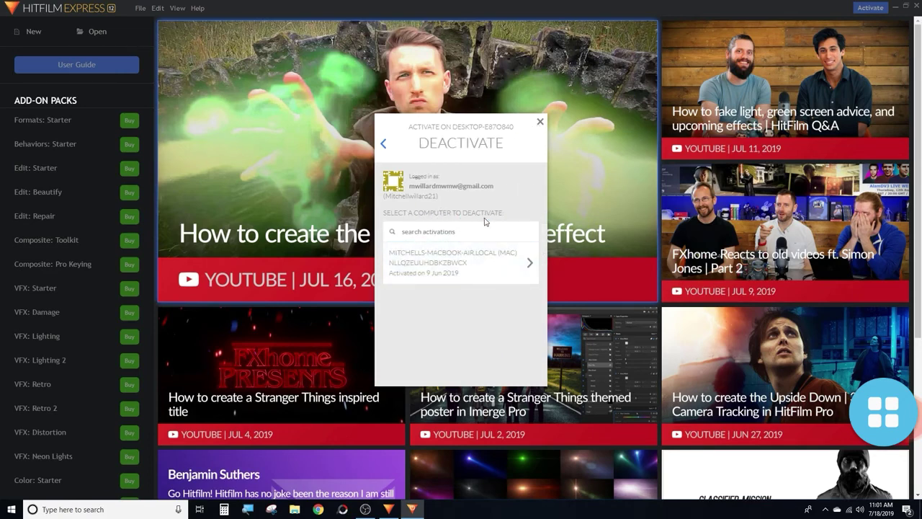
click(462, 262)
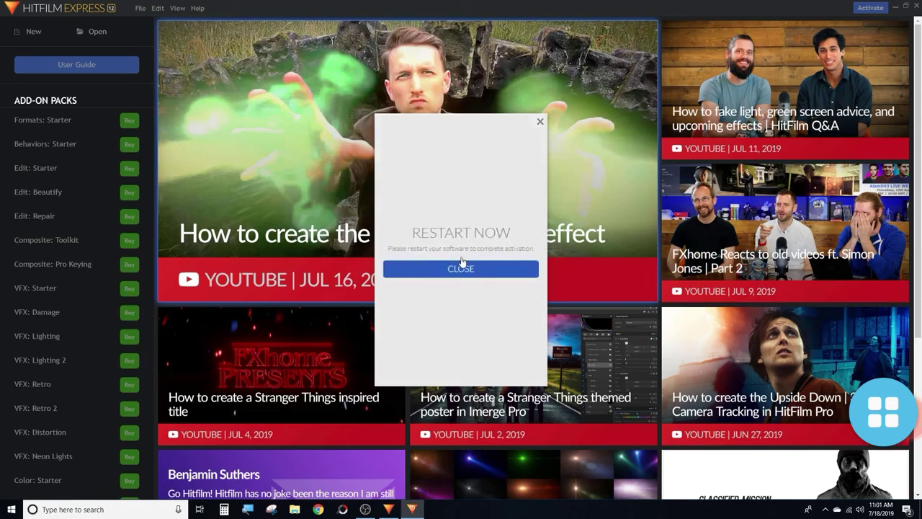
click(457, 268)
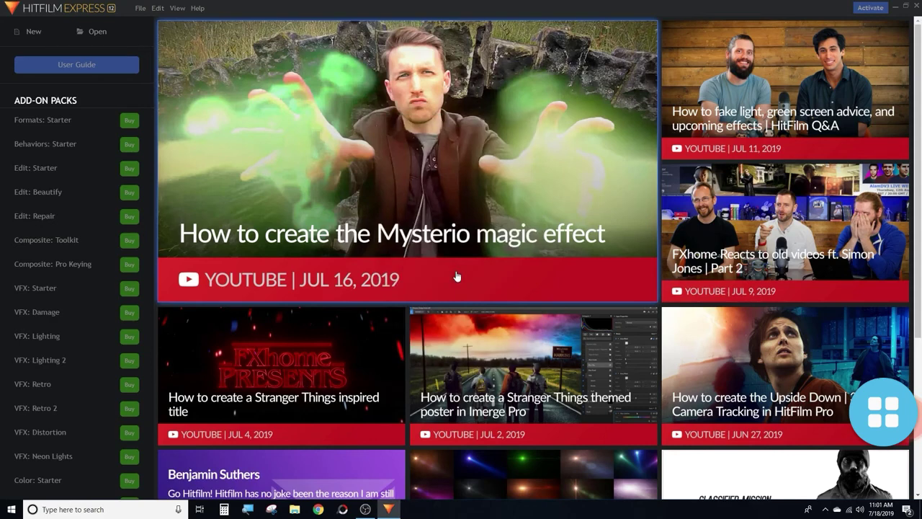
Quit HitFilm Express with Alt+F4 and relaunch it by searching 'hit' in Windows search
key(alt+F4)
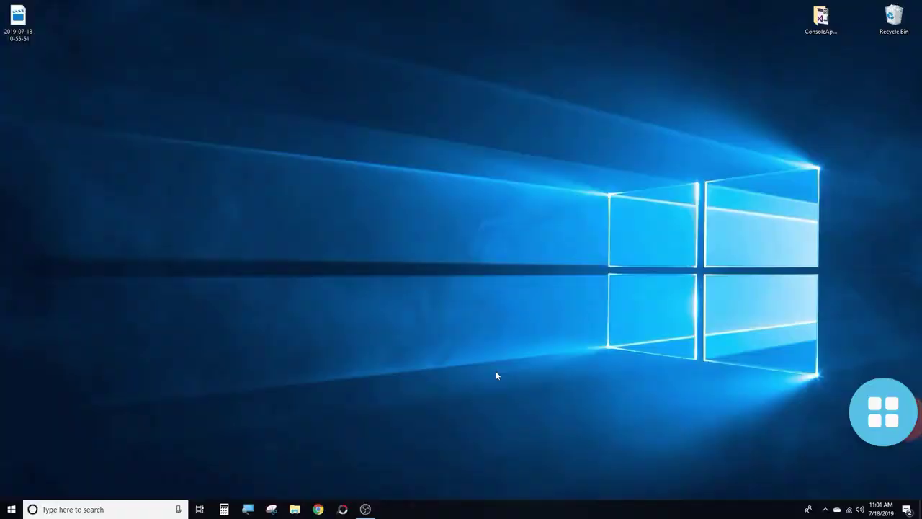
click(120, 505)
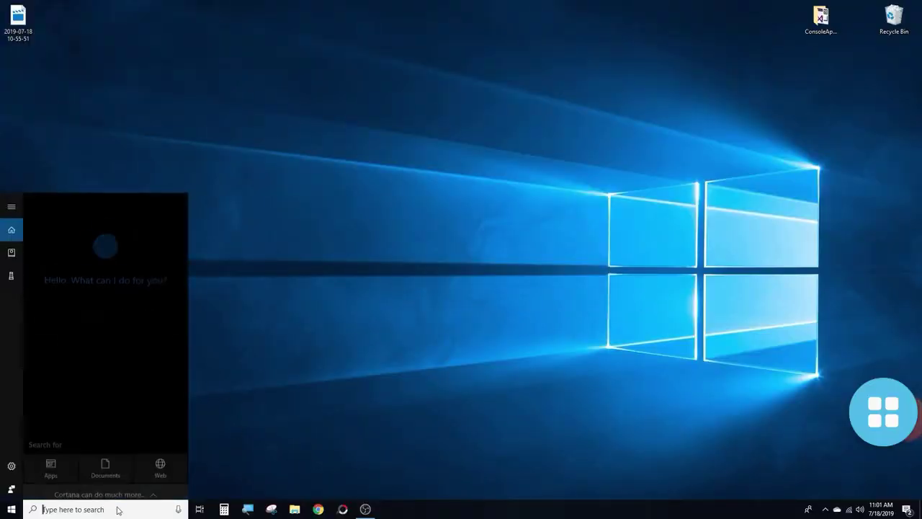
text(hit)
key(Return)
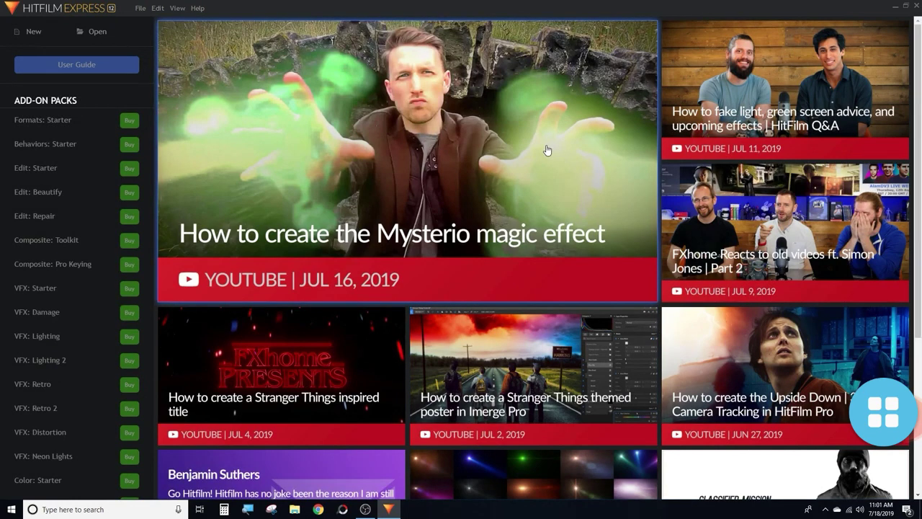
Open the About window via the HITFILM EXPRESS logo to confirm version 12.3.8815.7201 and licensing
click(74, 12)
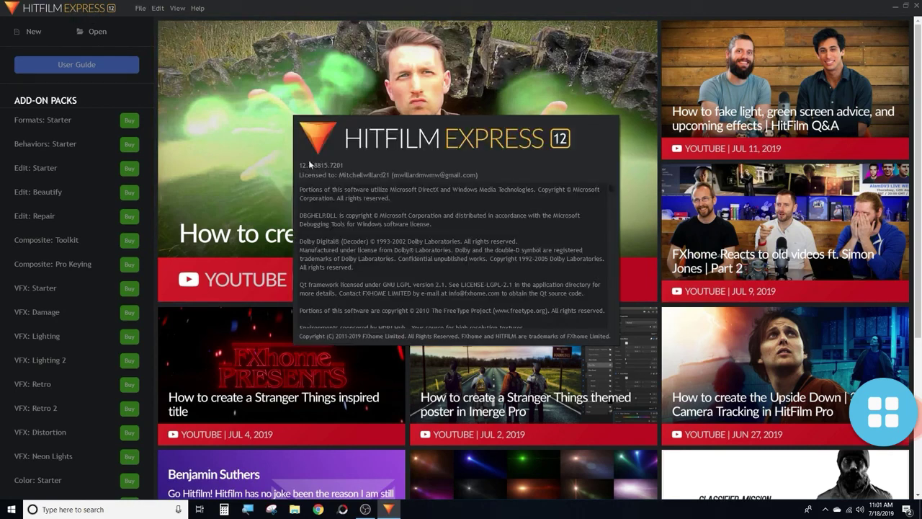